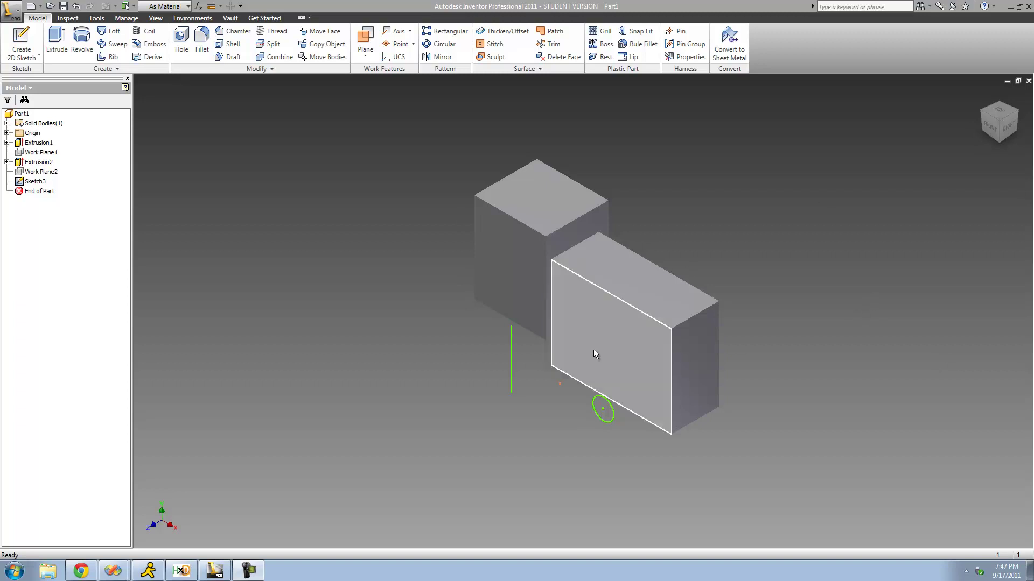
- Orbit the view around the two blocks to inspect the sketch
click(1023, 225)
drag(936, 226, 512, 334)
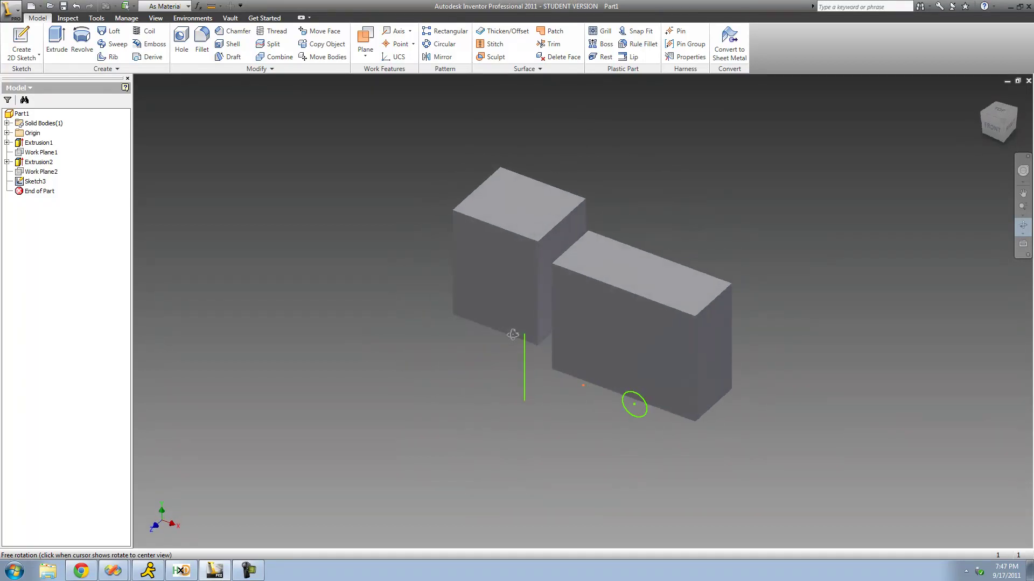
right_click(513, 334)
click(571, 341)
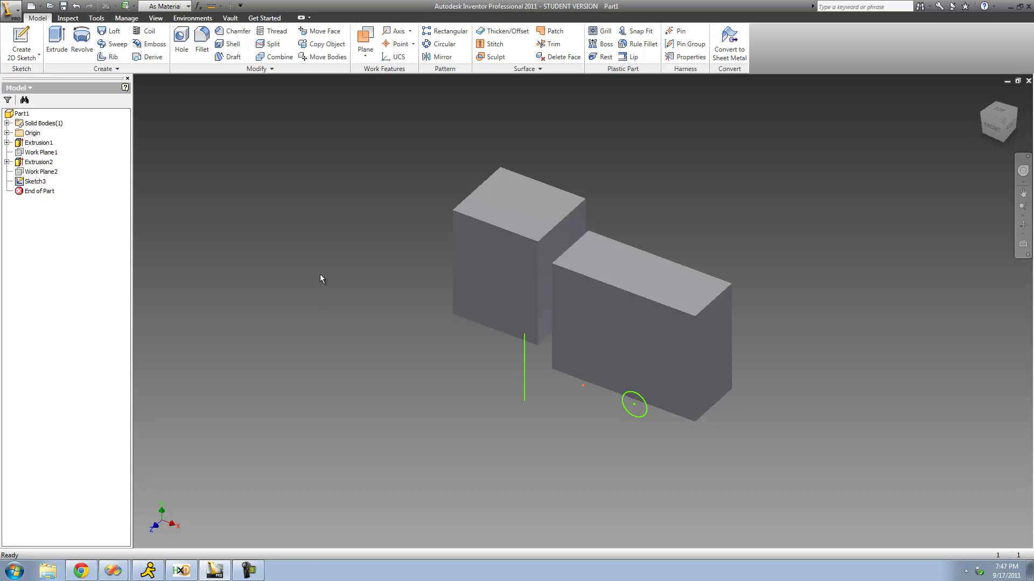
click(1023, 225)
mouse_move(674, 300)
mouse_down()
mouse_move(668, 293)
mouse_move(676, 295)
mouse_up()
right_click(677, 295)
click(687, 299)
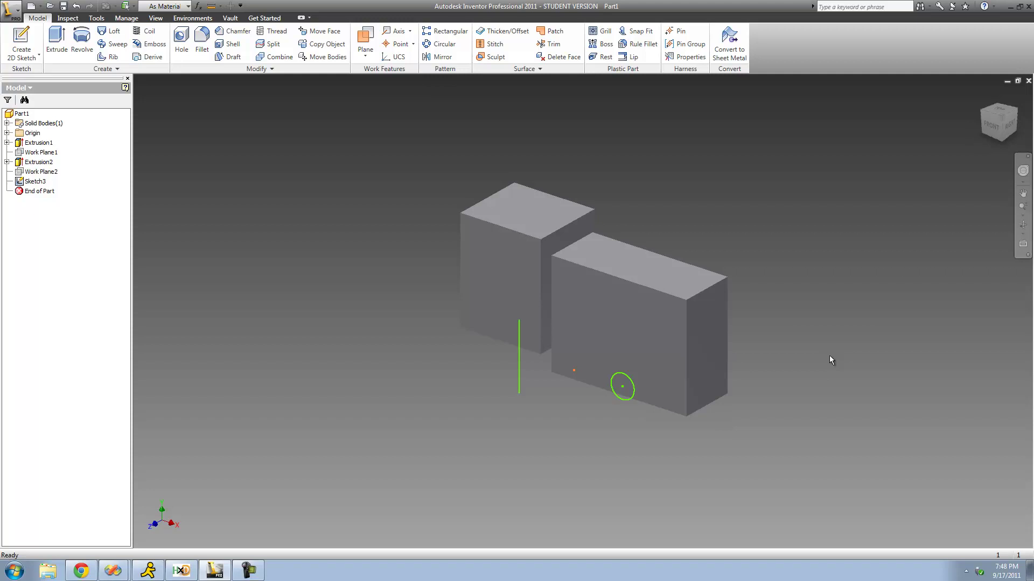
- Start a Revolve with the small circle as profile and the green line as axis
click(75, 42)
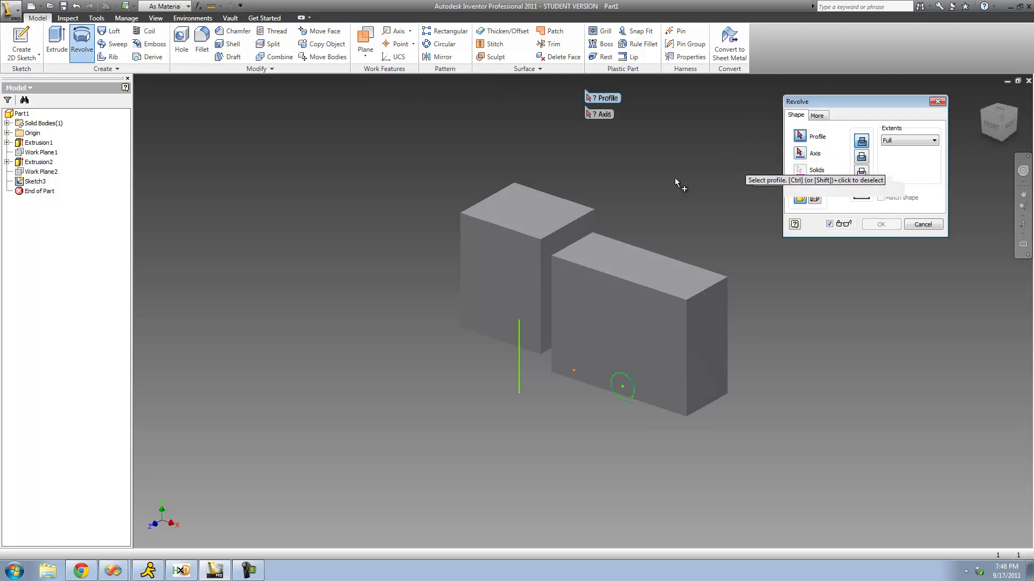
click(629, 392)
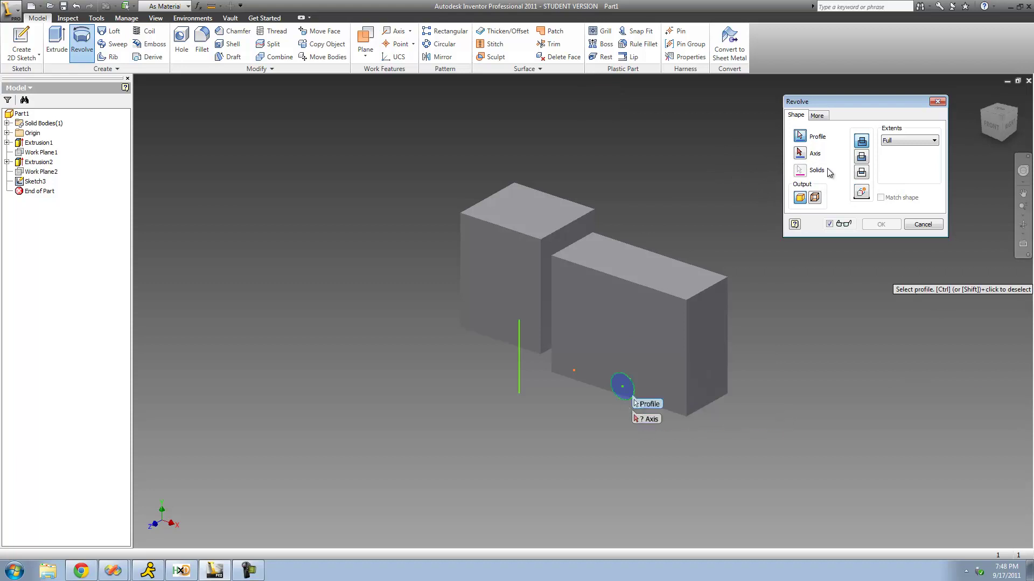
click(519, 364)
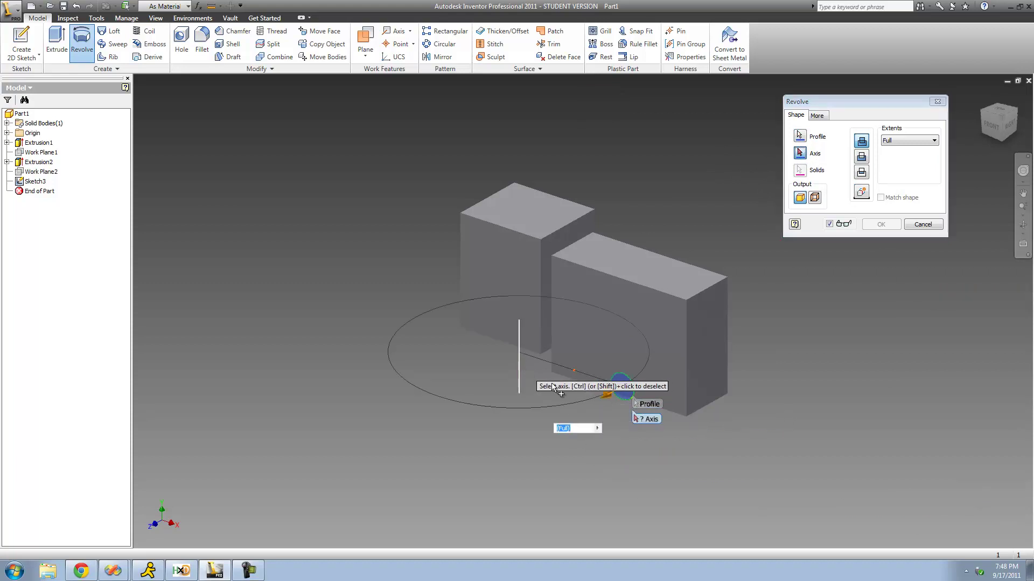
click(1023, 226)
mouse_move(630, 301)
mouse_down()
mouse_move(628, 318)
mouse_move(669, 300)
mouse_move(725, 326)
mouse_move(626, 316)
mouse_up()
right_click(649, 270)
click(678, 276)
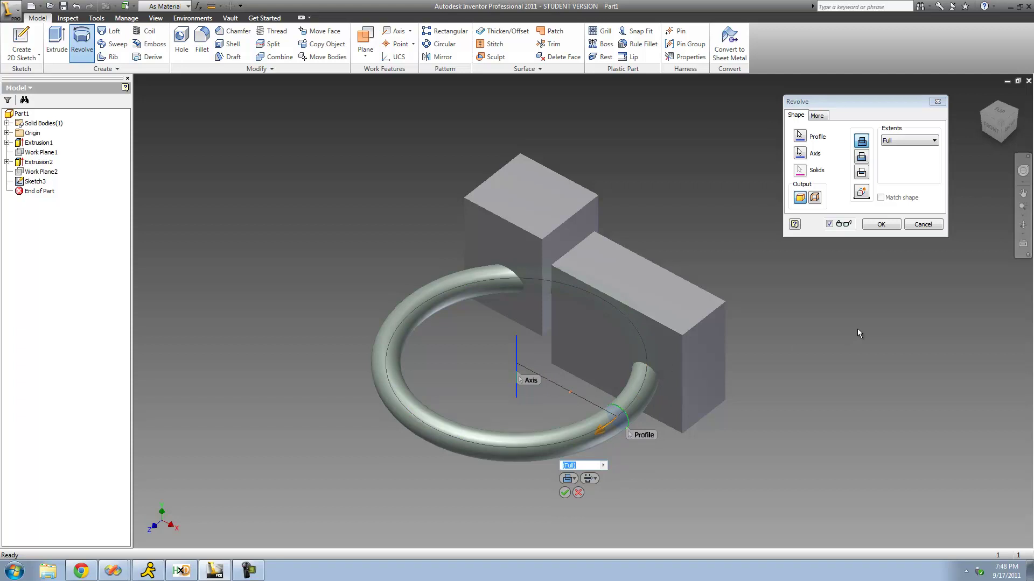
- Set the revolve Extents to To, ending at the larger block's front face
click(895, 142)
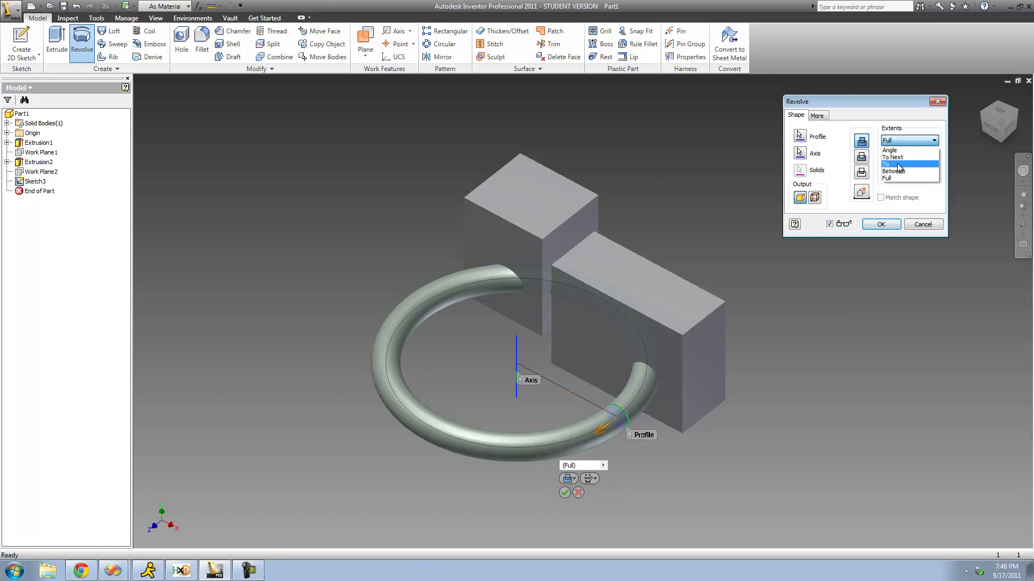
click(897, 165)
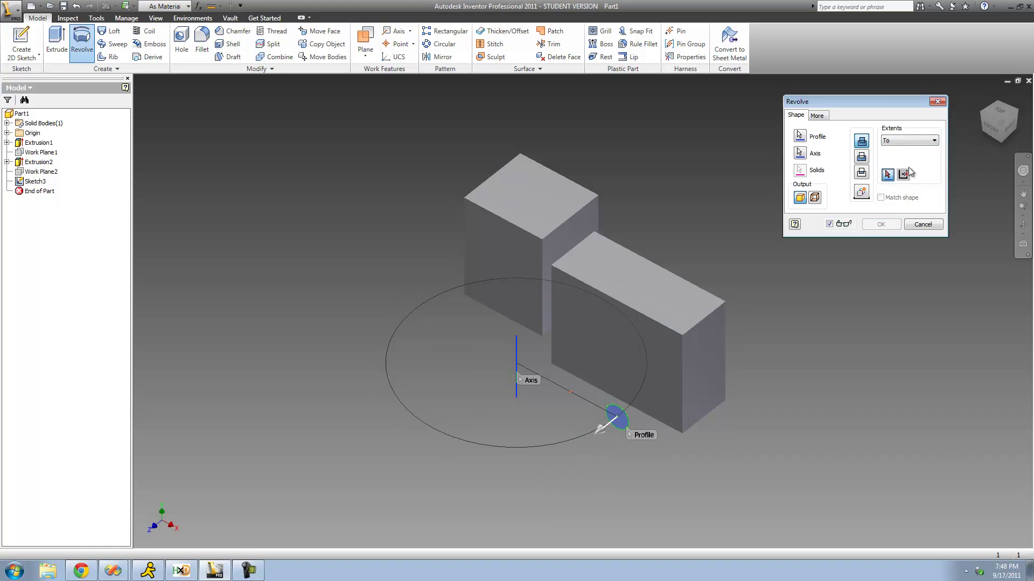
click(665, 378)
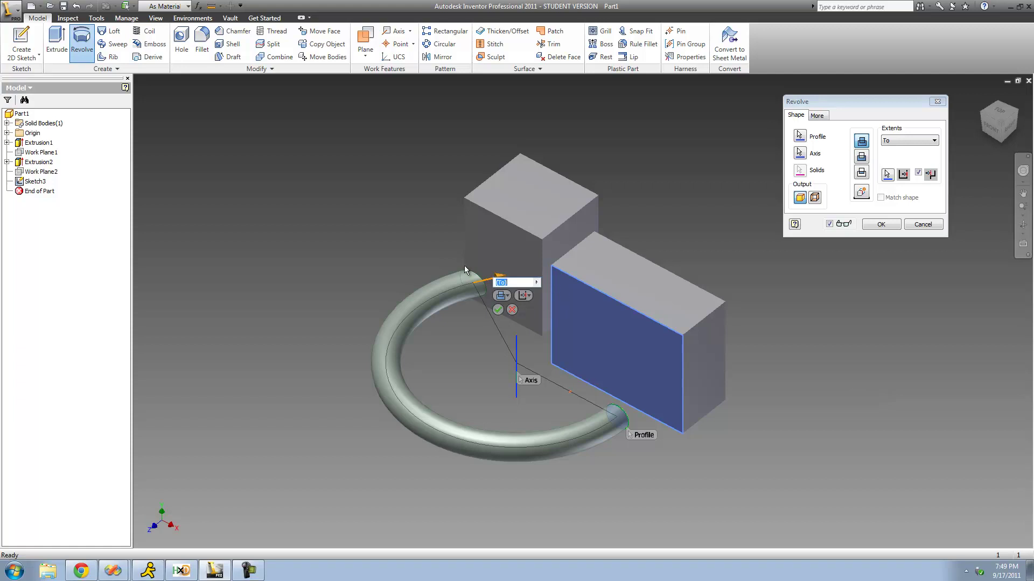
- Inspect the partial tube from side and front views, then show the revolve's More tab options
click(1021, 226)
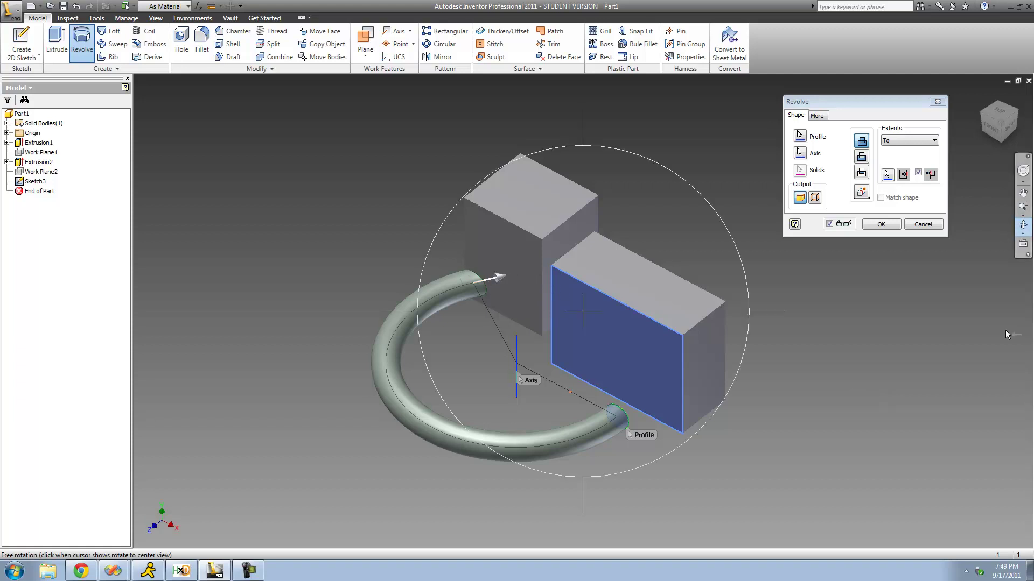
drag(605, 358, 803, 325)
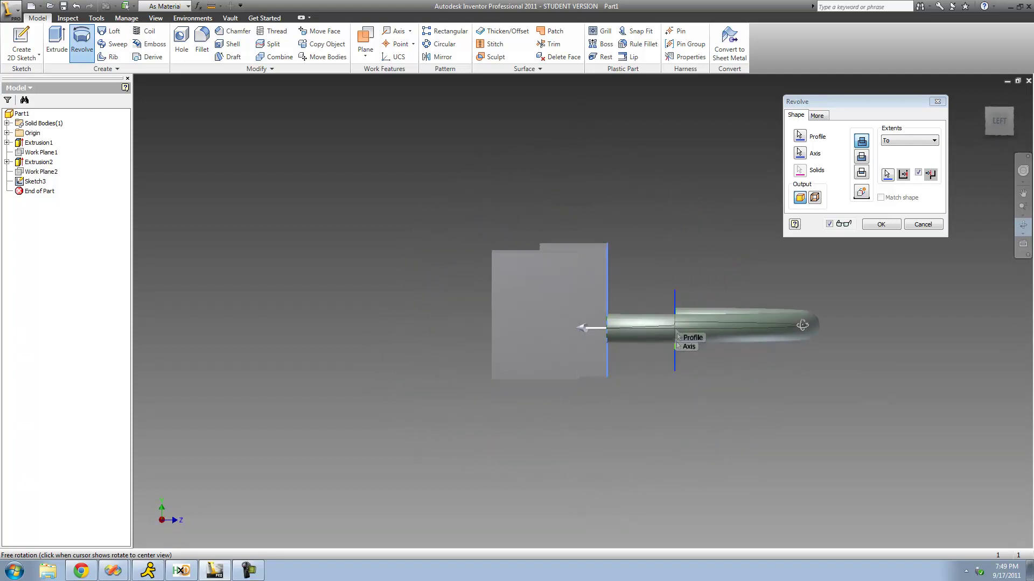
drag(635, 325, 628, 285)
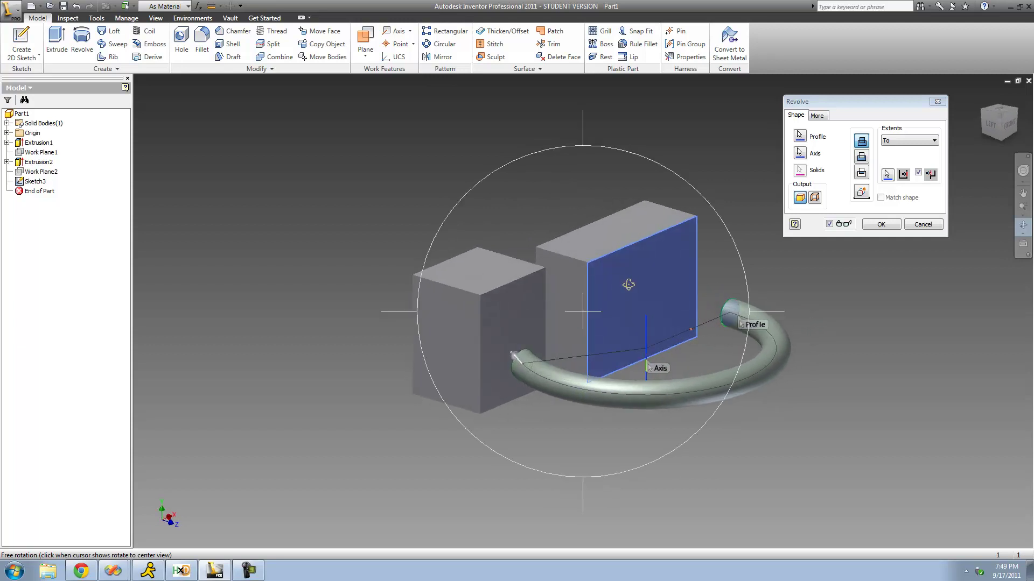
key(Escape)
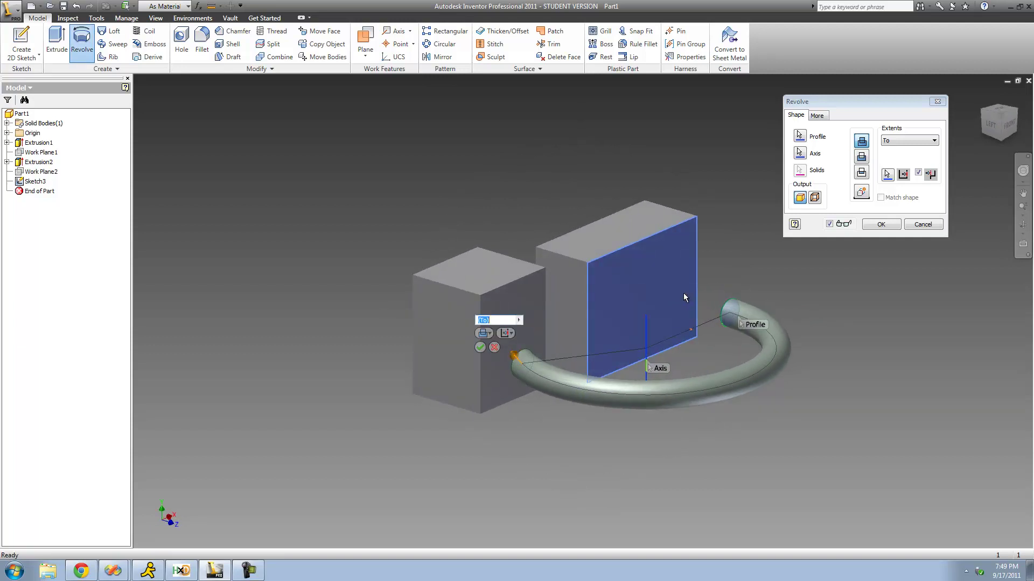
click(1022, 225)
drag(673, 323, 575, 347)
right_click(575, 347)
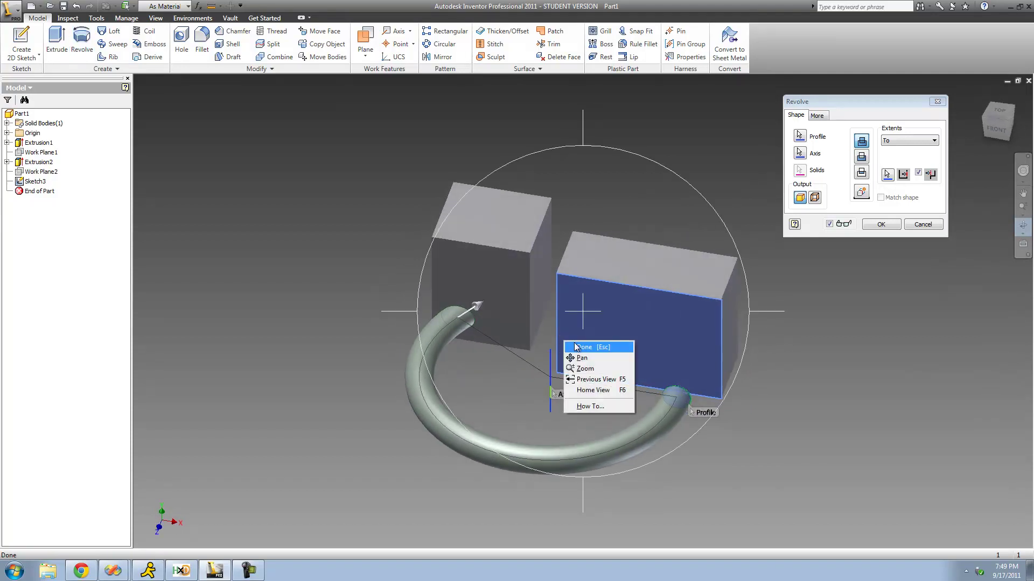
click(587, 347)
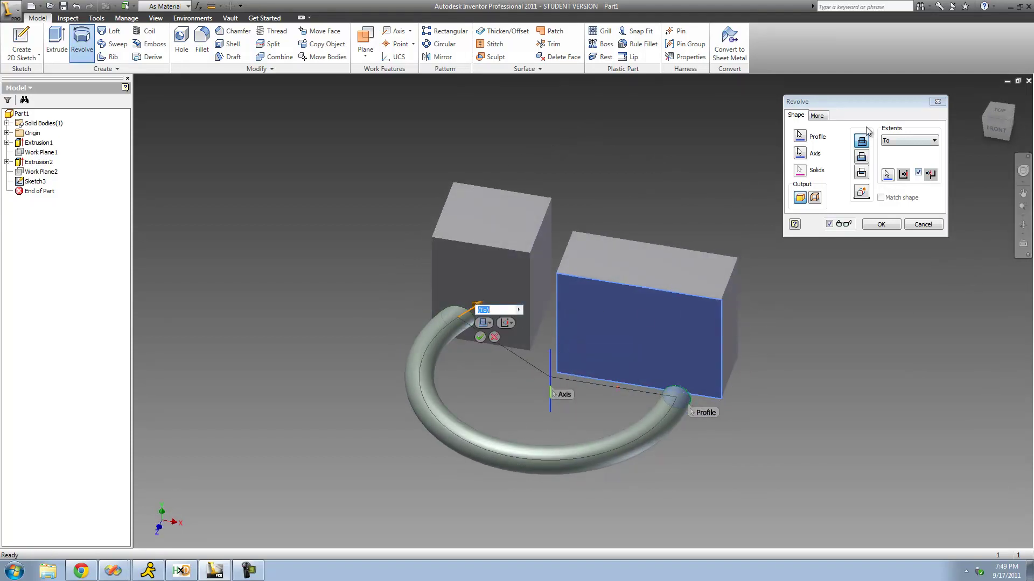
click(818, 116)
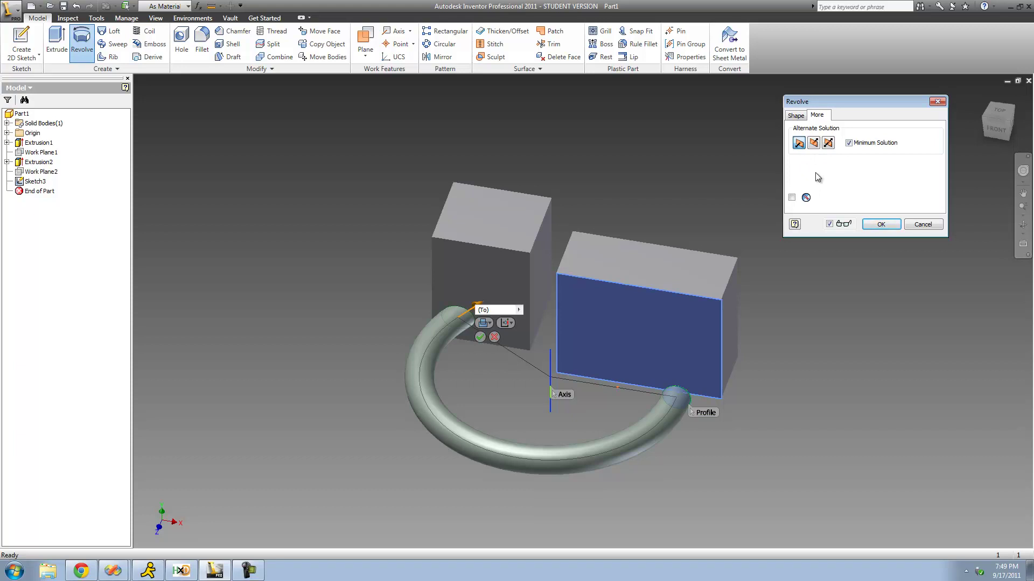
- Switch the revolve to the shorter alternate solution and check the preview
click(816, 143)
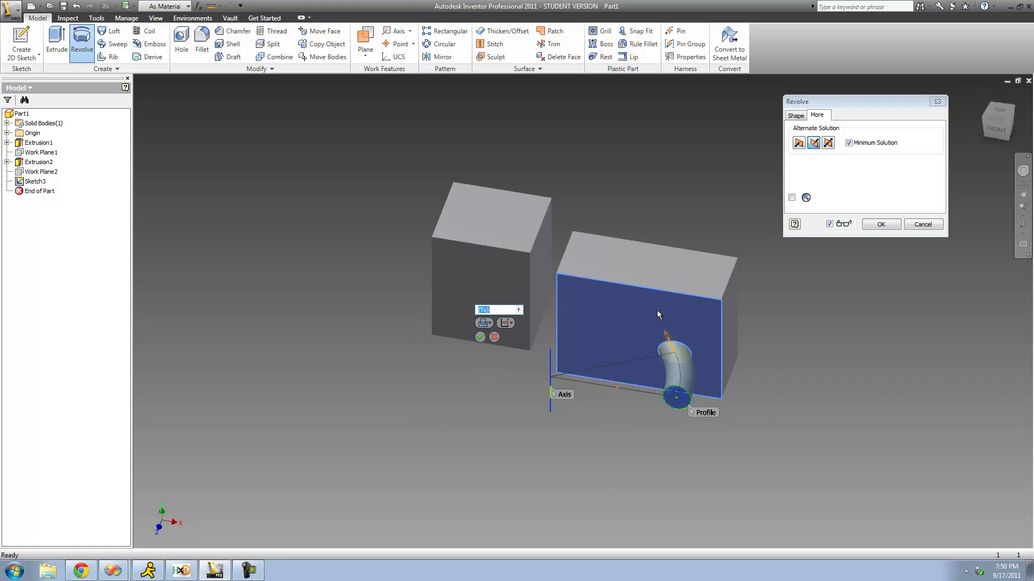
click(1023, 224)
drag(680, 300, 650, 298)
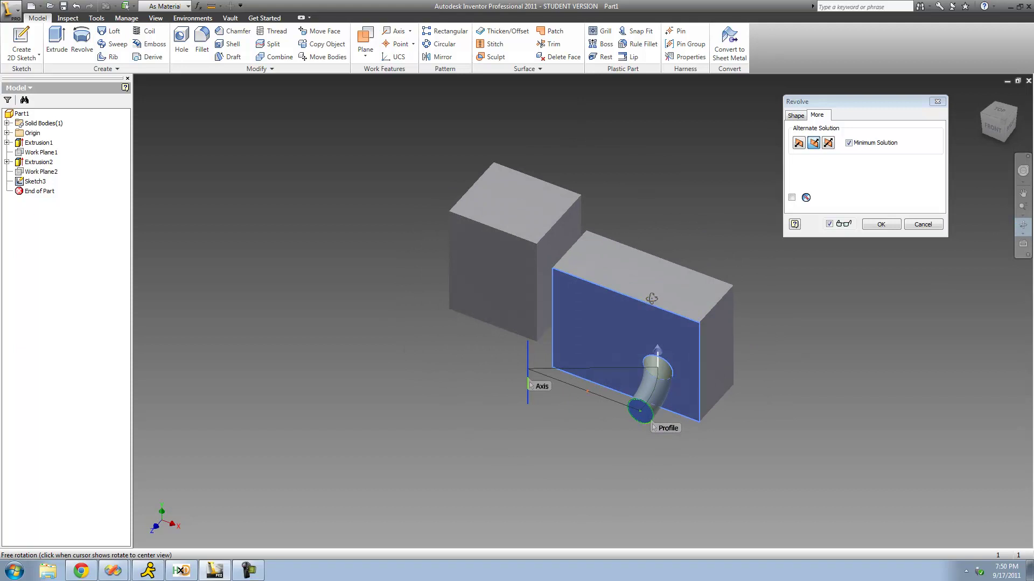
right_click(665, 306)
click(673, 304)
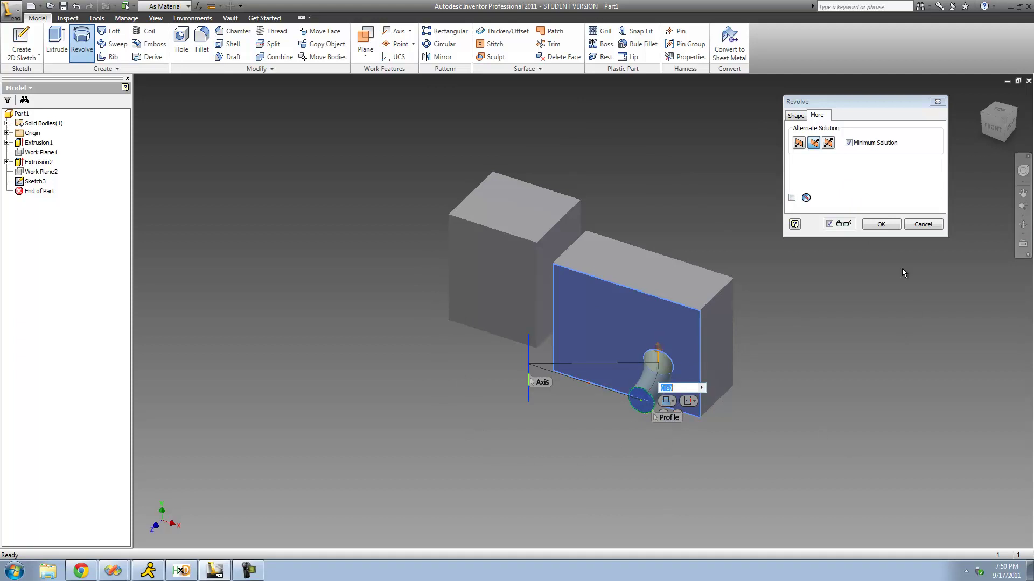
- Choose the third alternate solution so the tube sweeps a large ring around the axis
click(828, 142)
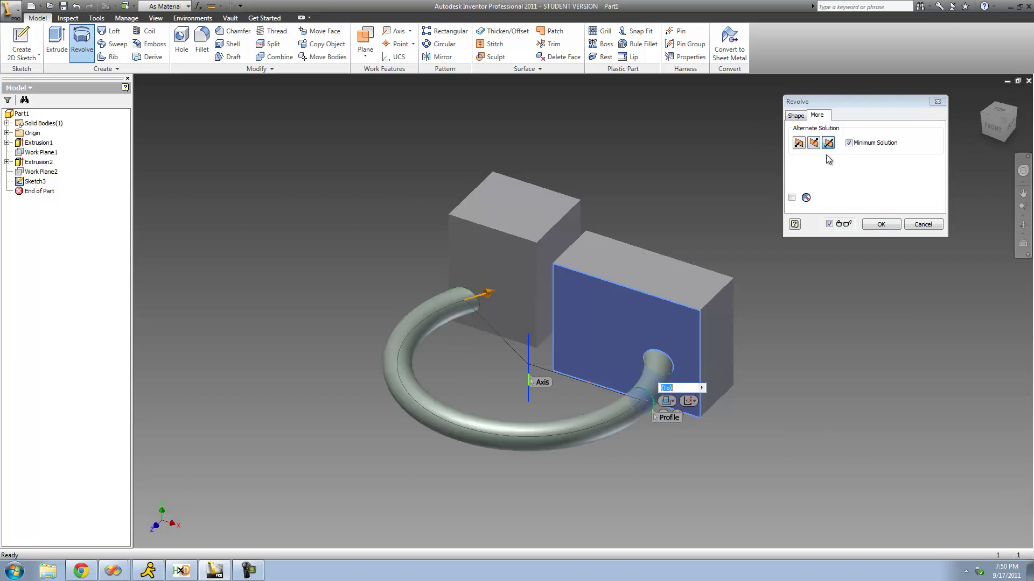
click(1022, 225)
drag(592, 341, 611, 353)
key(Escape)
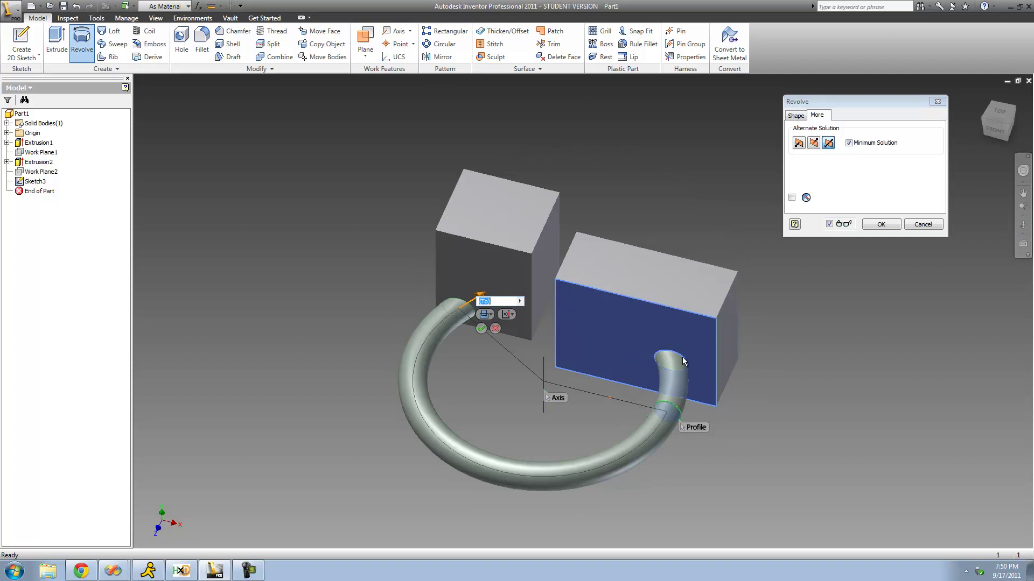
click(1023, 225)
drag(548, 438, 634, 433)
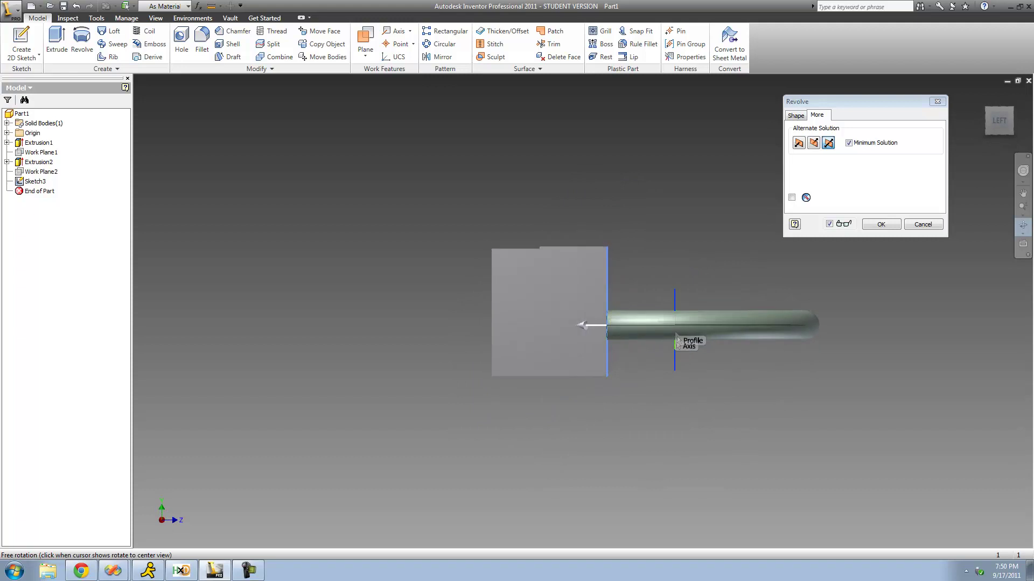
drag(484, 418, 640, 418)
key(Escape)
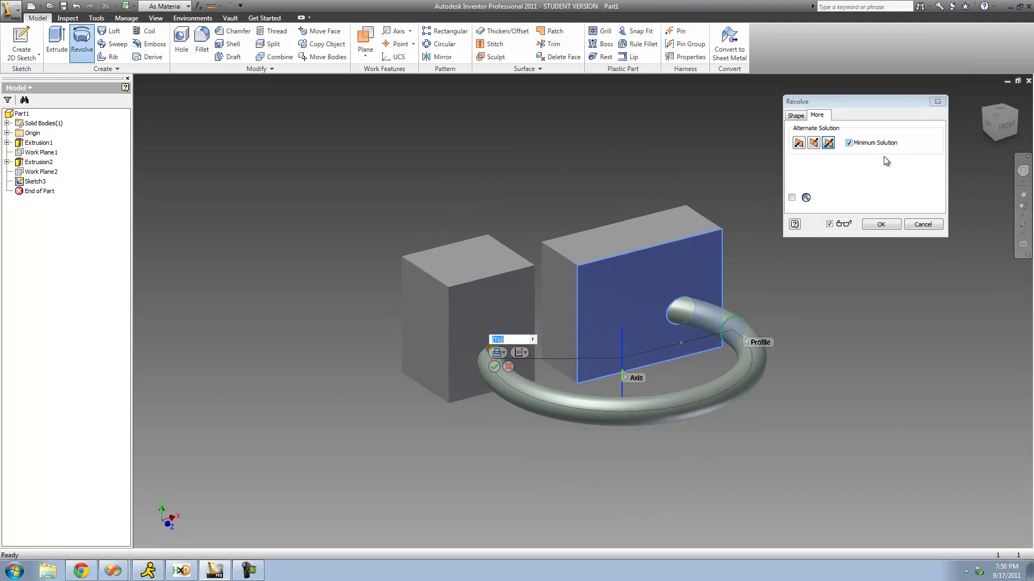
- Pick the second alternate solution and clear Minimum Solution so the arc reaches the left block
click(814, 143)
click(1023, 225)
drag(685, 276, 654, 287)
right_click(654, 287)
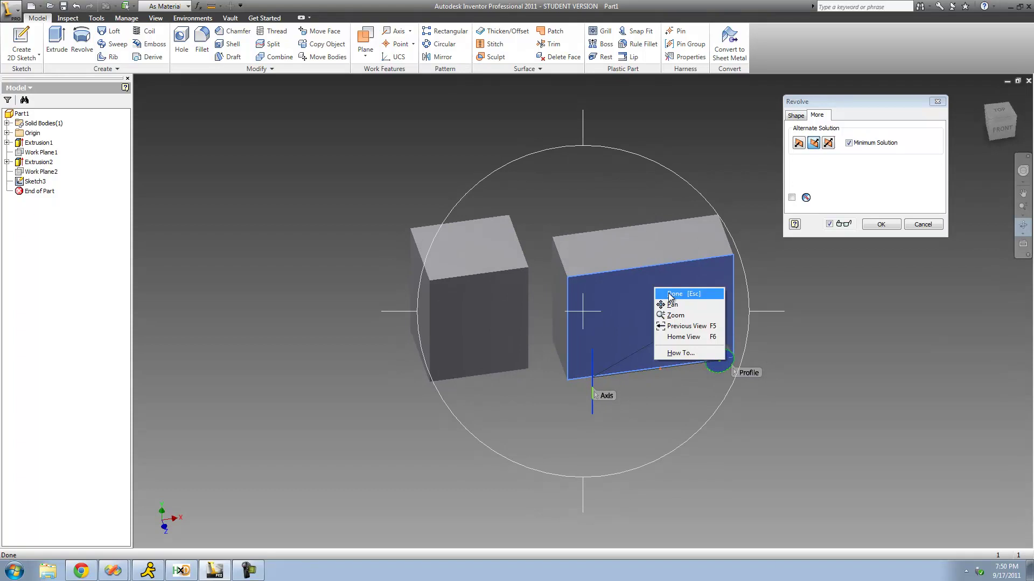
click(670, 297)
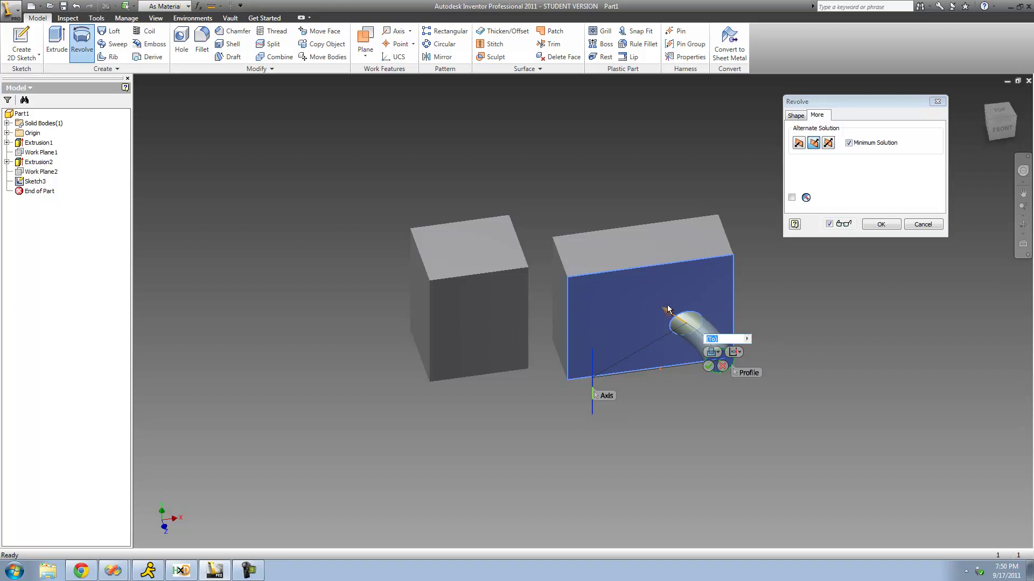
click(868, 144)
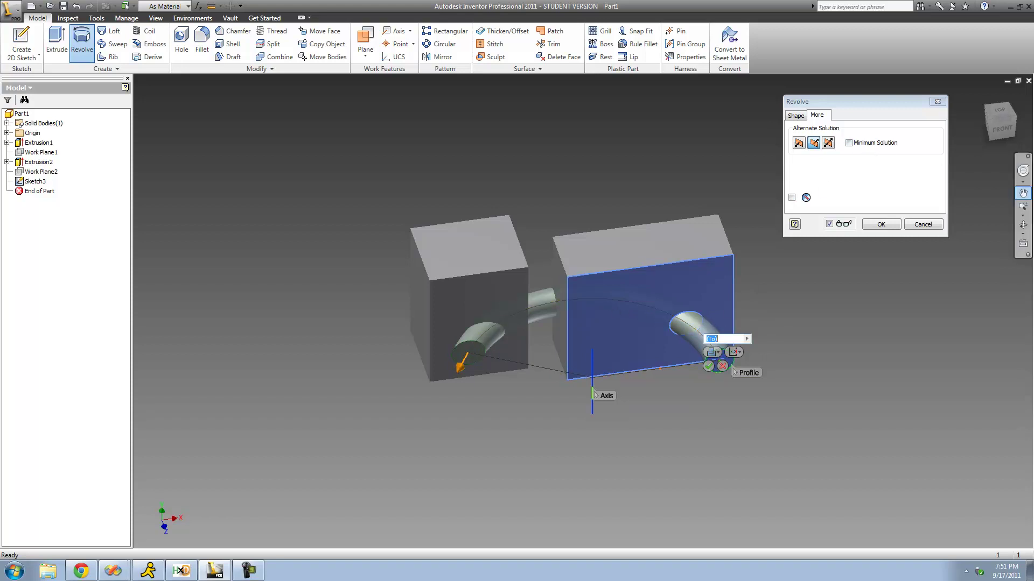
- Select the first Alternate Solution so the revolve sweeps the long way, then inspect the preview
click(1022, 225)
drag(635, 333, 609, 313)
right_click(608, 312)
click(626, 323)
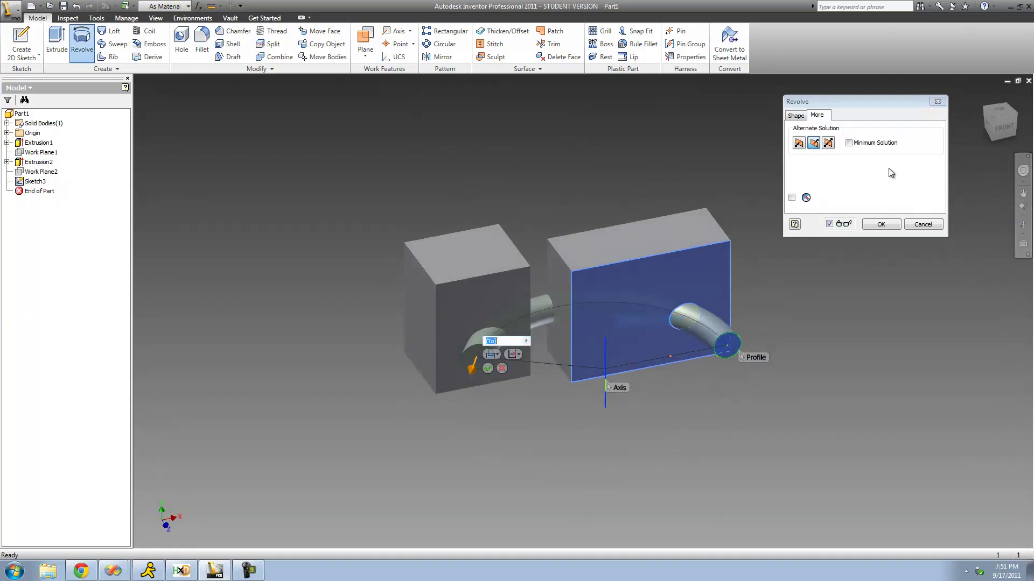
click(798, 142)
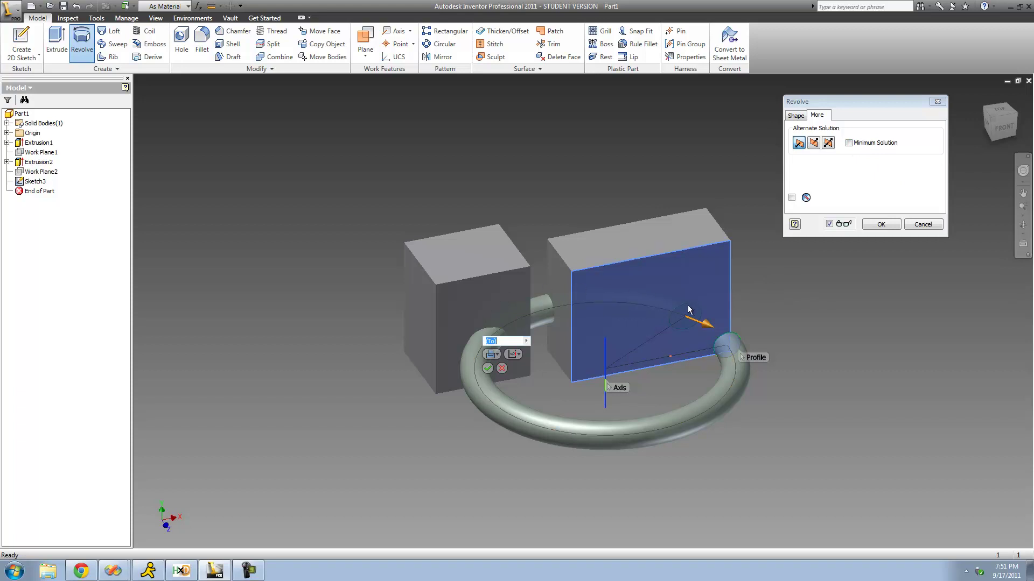
click(1021, 229)
drag(565, 377, 587, 380)
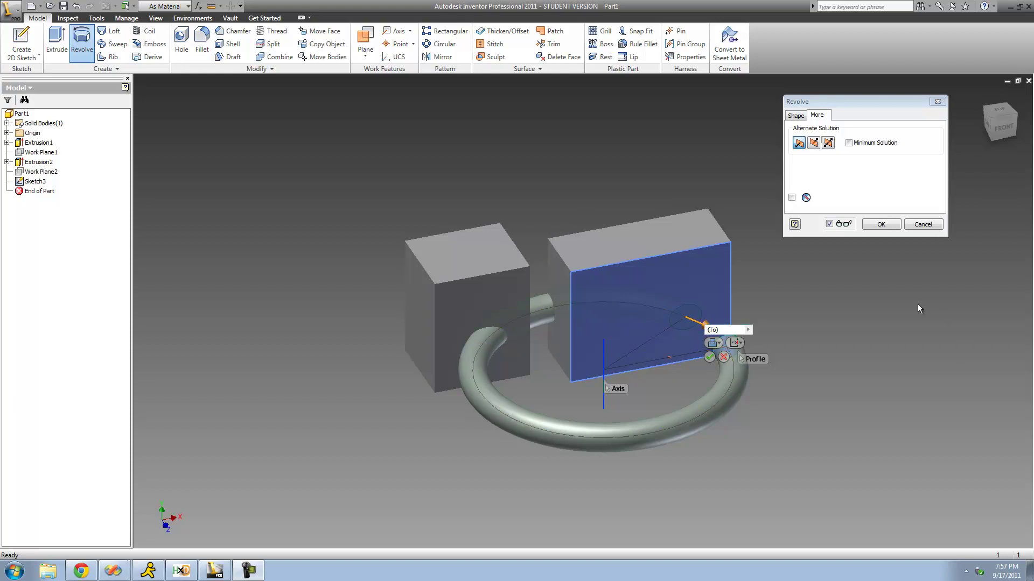
- Set the revolve output to Cut on the Shape tab, boring holes through both blocks
click(795, 116)
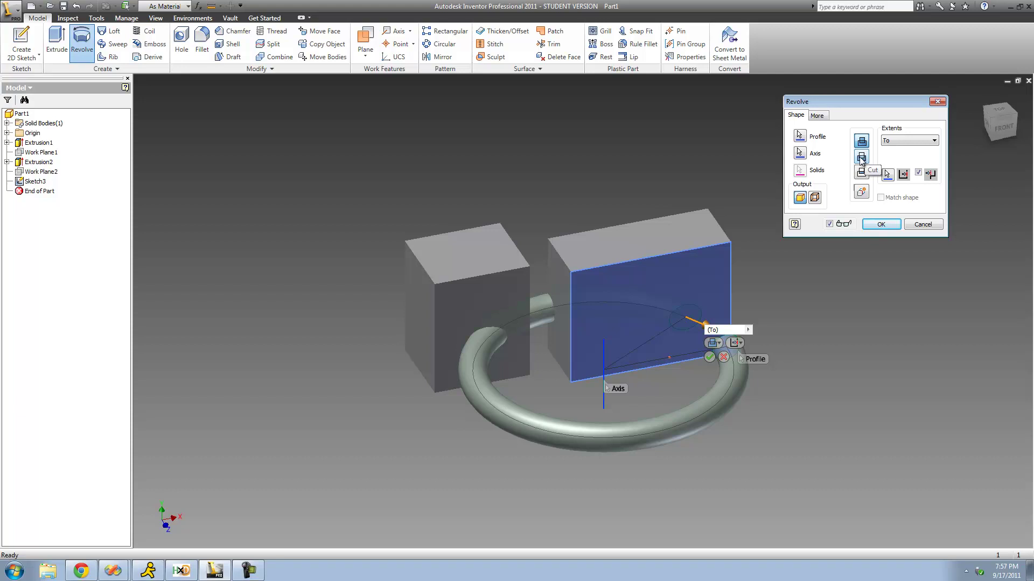
click(861, 157)
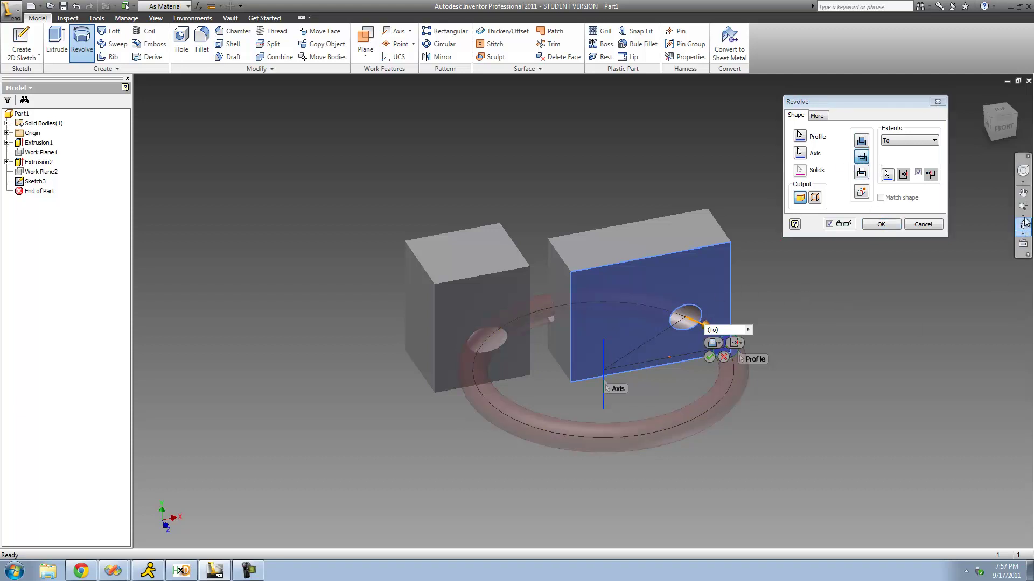
shift+middle_drag(912, 338, 795, 250)
right_click(763, 240)
click(779, 251)
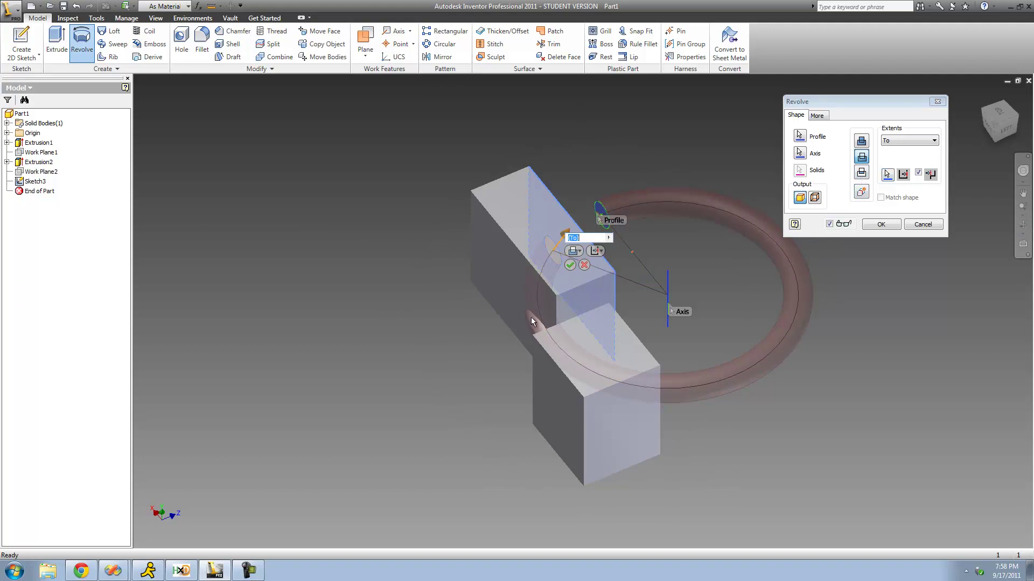
- Change the revolve output to Intersect, leaving a solid ring with the blocks as outlines
click(862, 172)
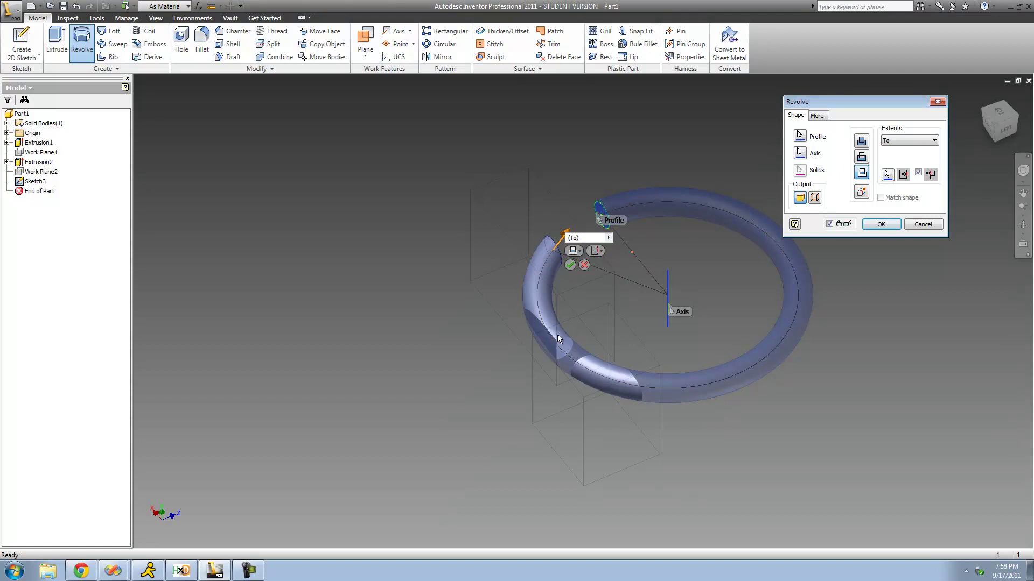
click(1023, 224)
drag(673, 259, 446, 329)
right_click(450, 334)
click(468, 340)
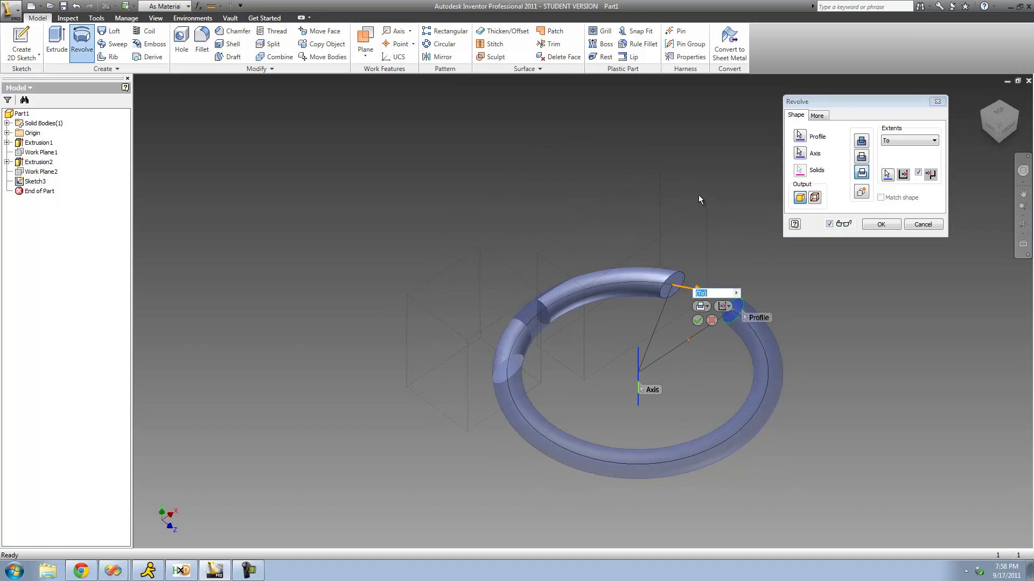